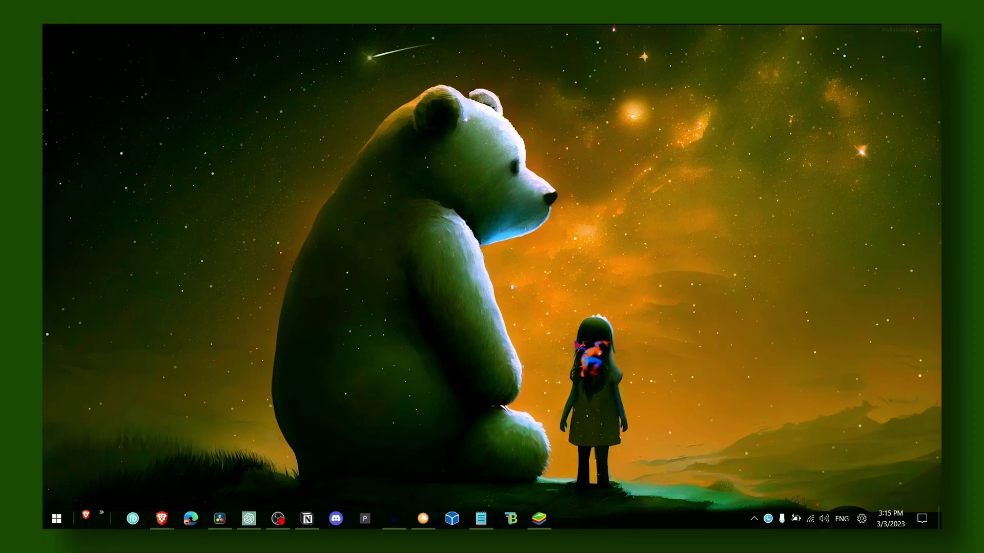
Step: Restore the Notepad notes listing the mmsys.cpl sample-rate and Troubleshoot steps
left_click(481, 519)
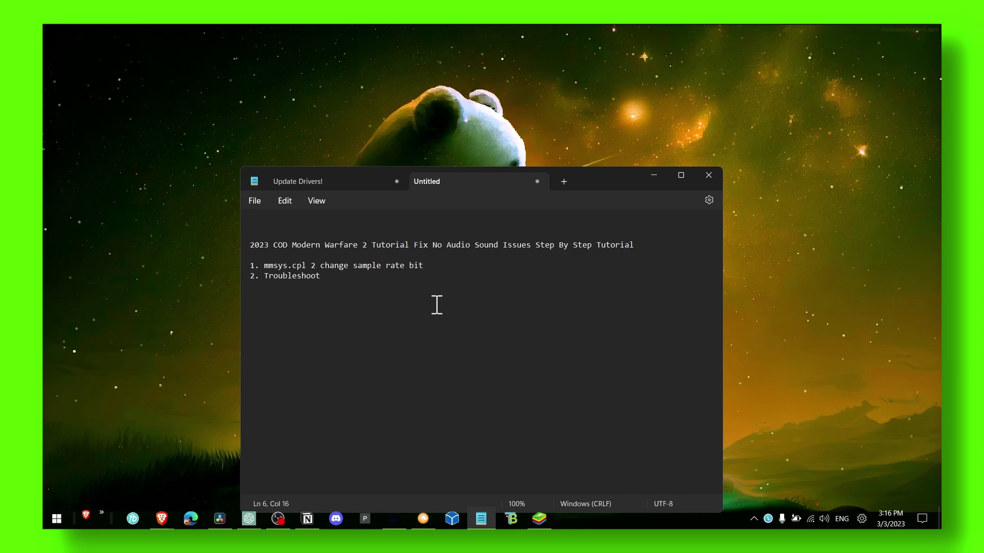
Step: Minimize the notes and search Windows for 'troub' to find Troubleshoot settings
left_click(653, 175)
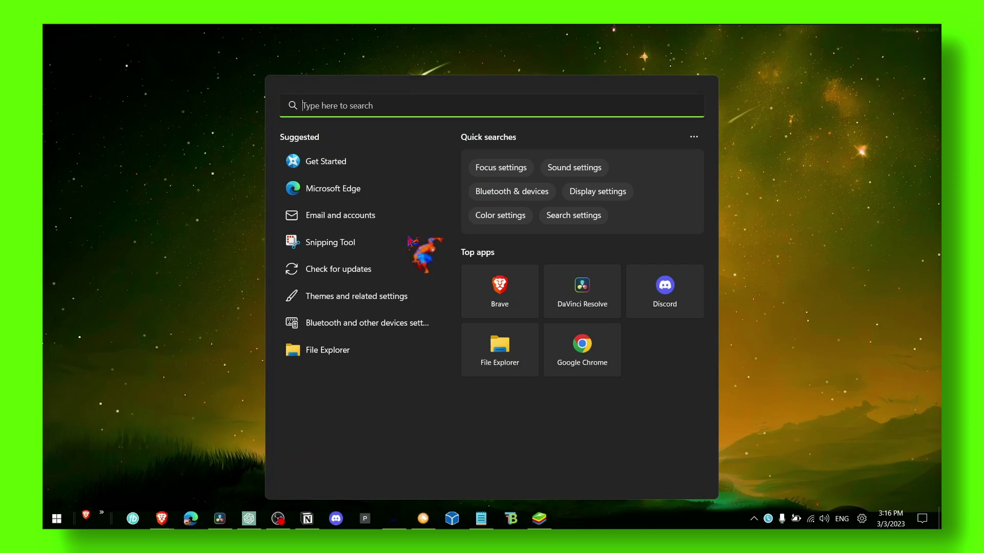
type("trouble")
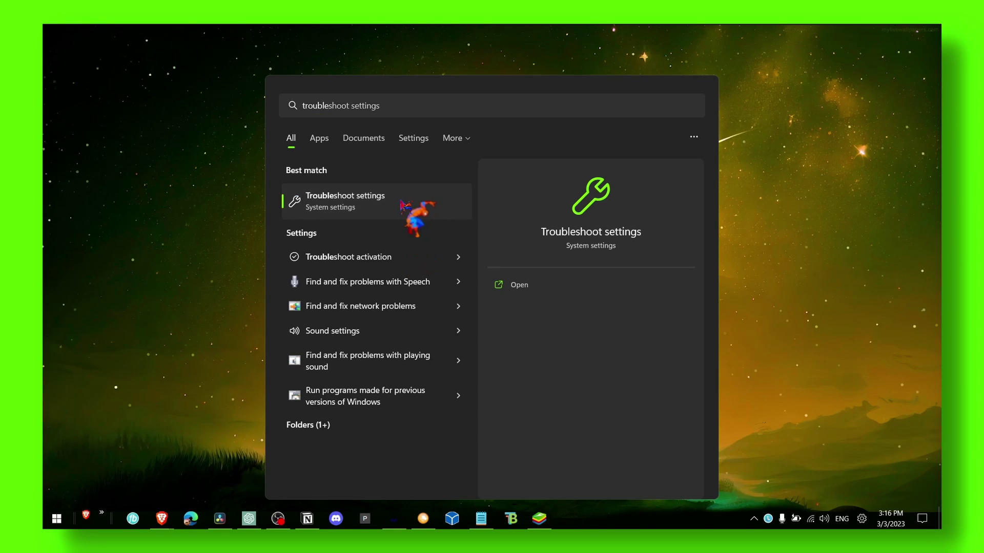
Step: Open Troubleshoot settings, go to Other troubleshooters, and run Playing Audio
left_click(402, 200)
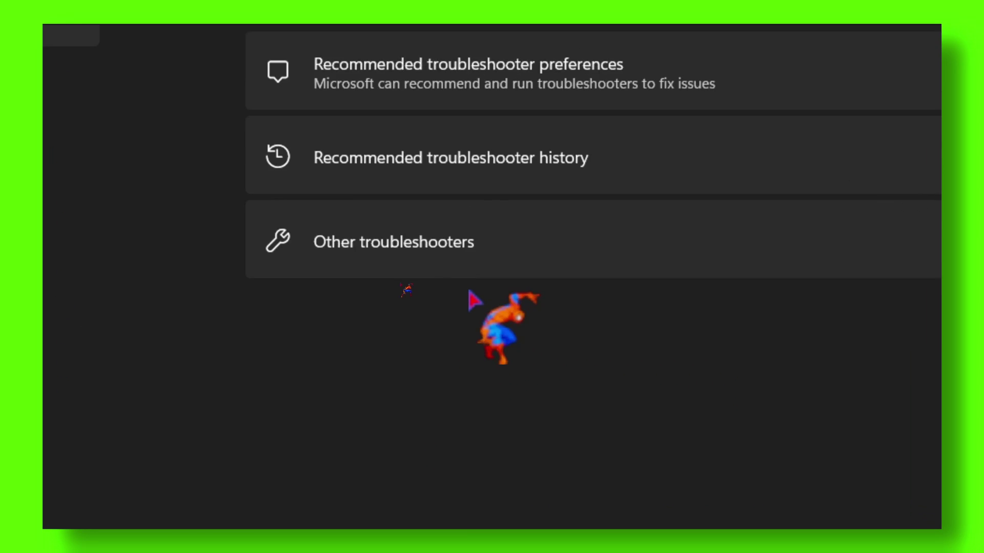
left_click(481, 256)
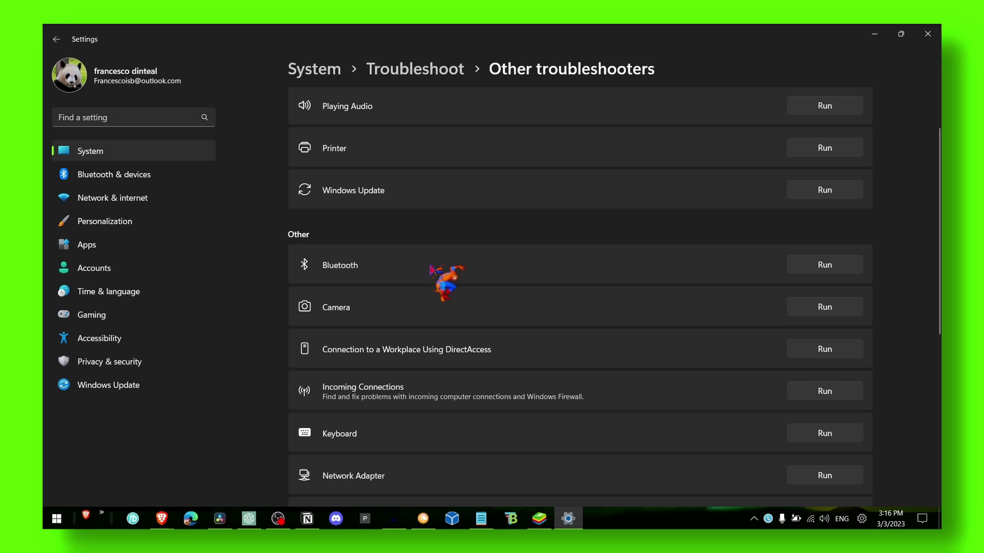
scroll(446, 277, "down", 7)
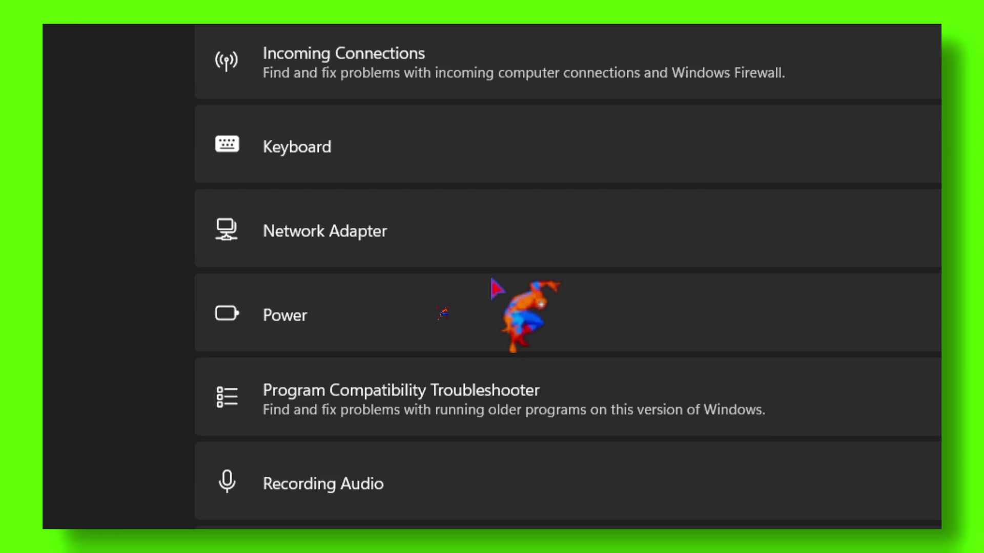
scroll(492, 275, "up", 4)
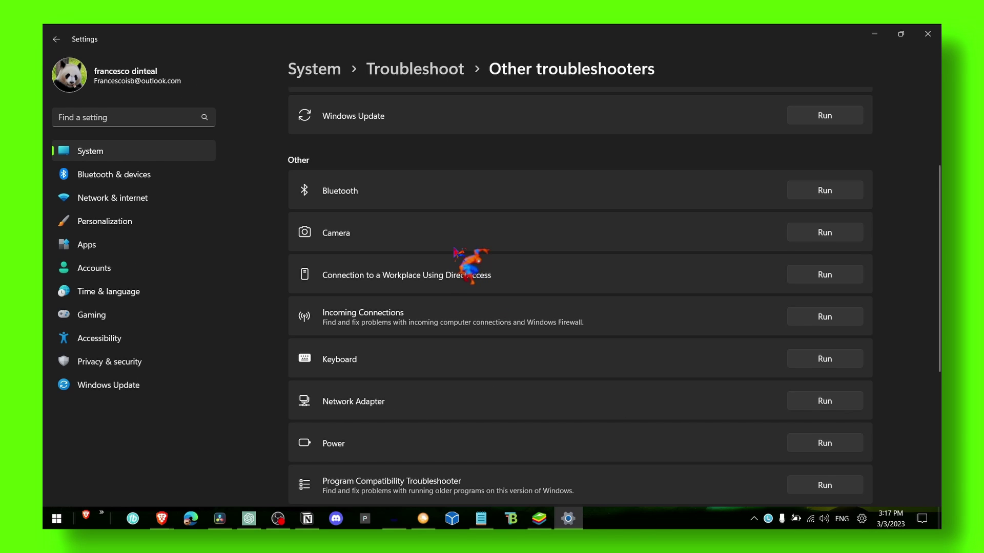
scroll(455, 251, "down", 5)
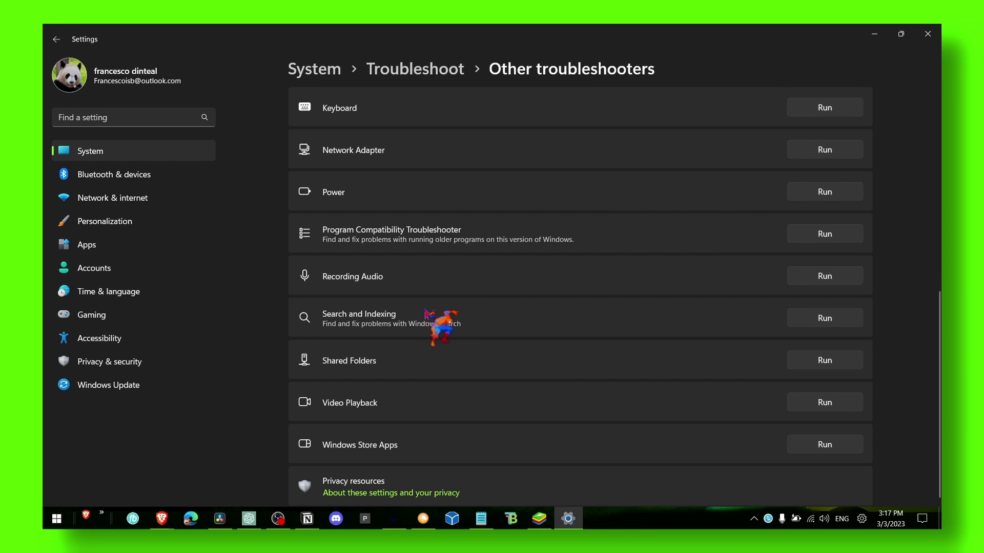
scroll(426, 312, "up", 6)
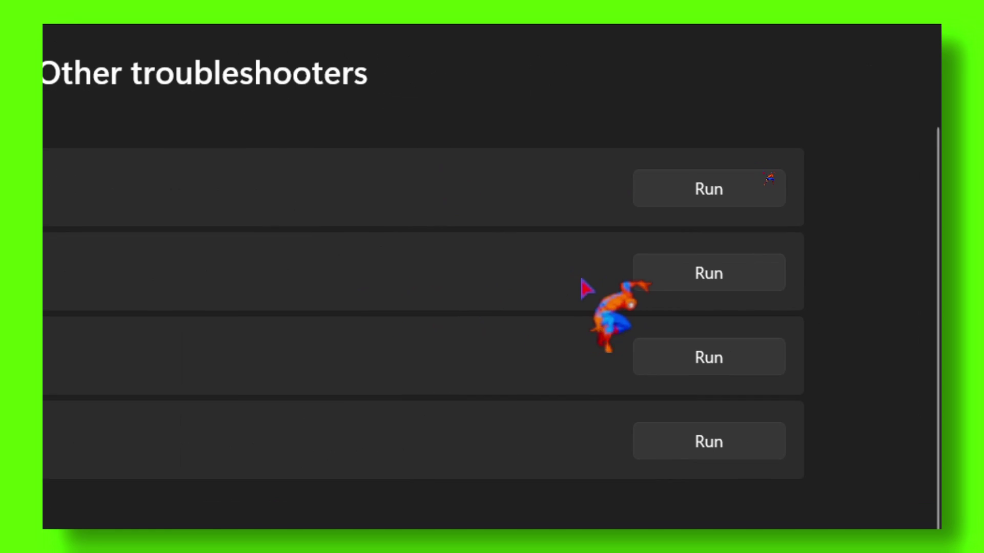
left_click(825, 168)
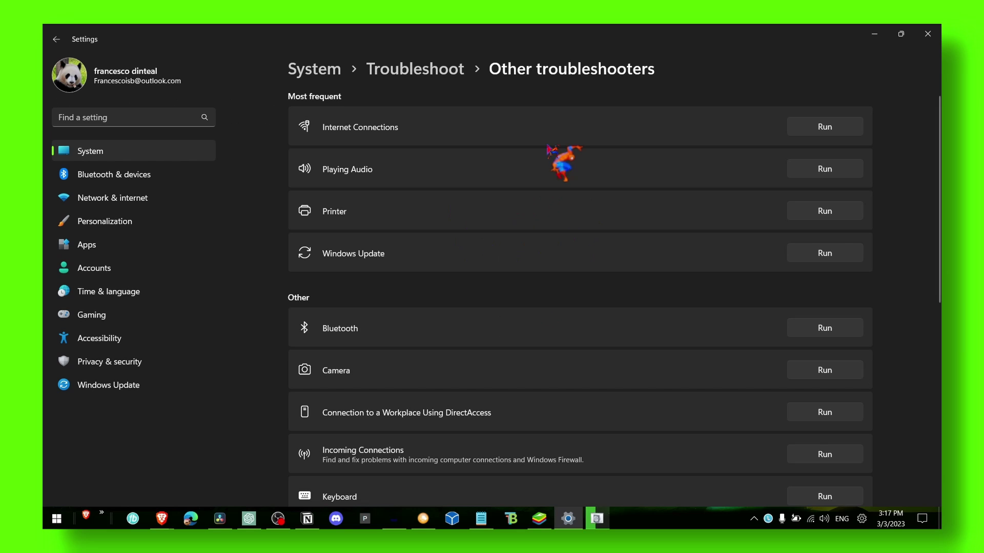
Step: Rerun the Playing Audio troubleshooter on the Headphones device, then close it
left_click(597, 519)
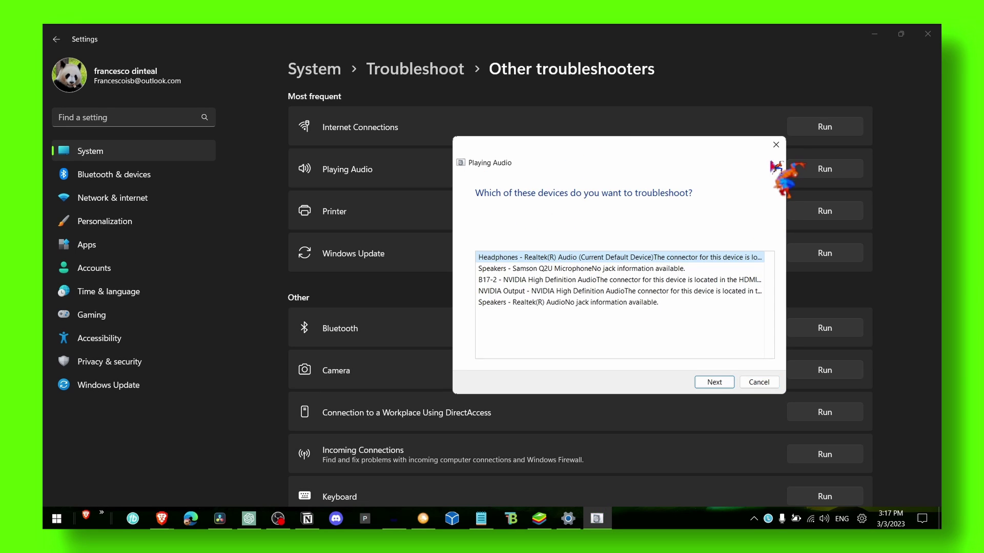
left_click(774, 145)
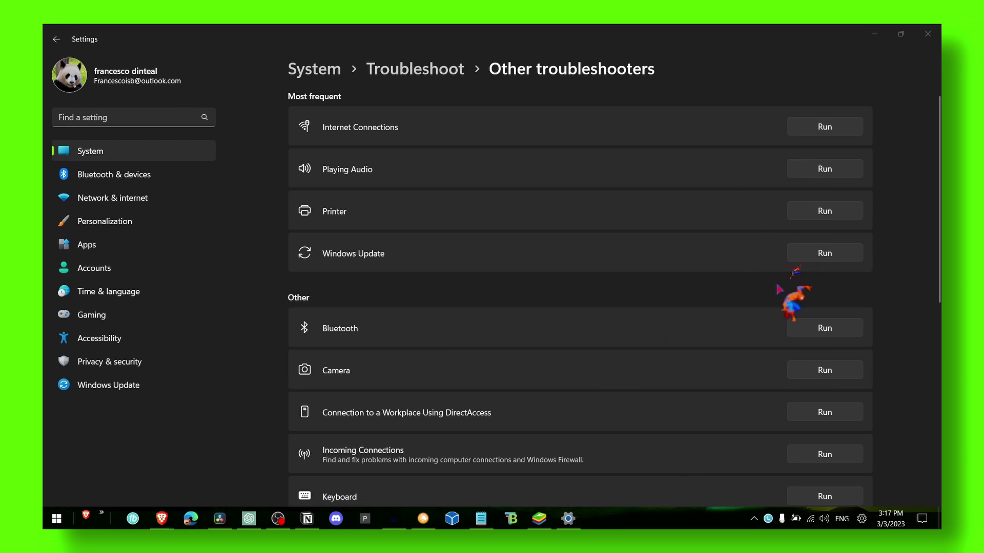
left_click(850, 175)
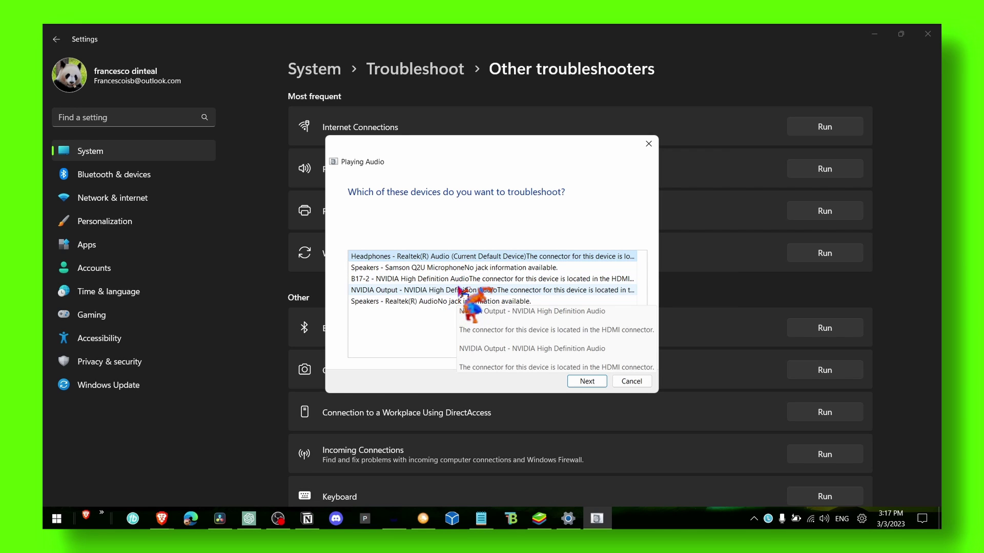
left_click(594, 383)
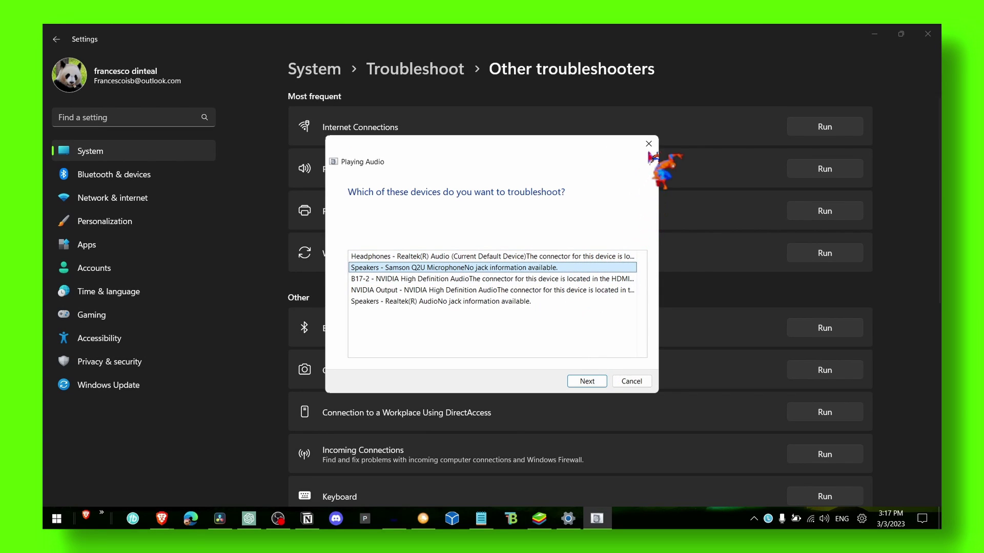
left_click(649, 147)
Step: Close Settings and bring the Notepad tutorial notes back on screen
left_click(928, 33)
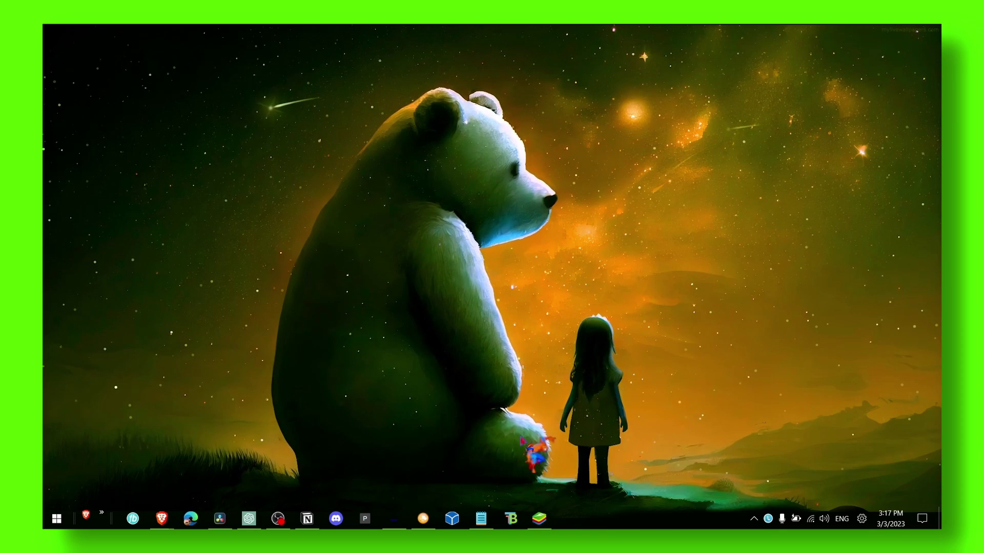
left_click(480, 519)
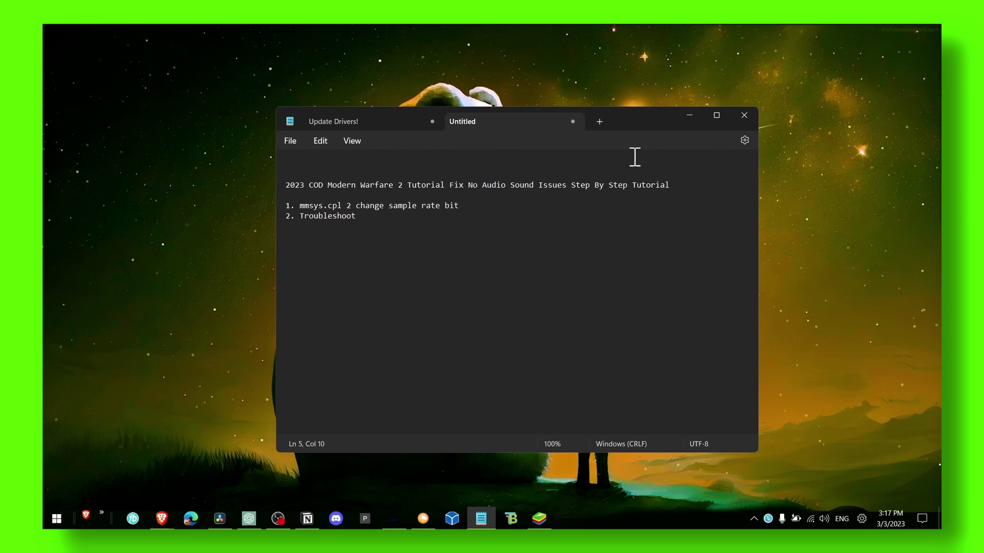
left_click(689, 115)
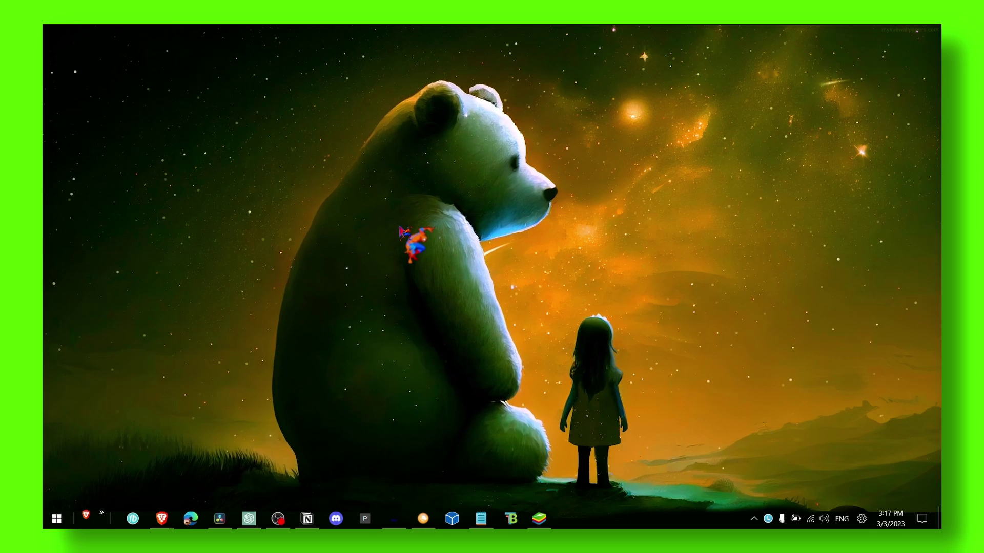
key("super")
left_click(777, 230)
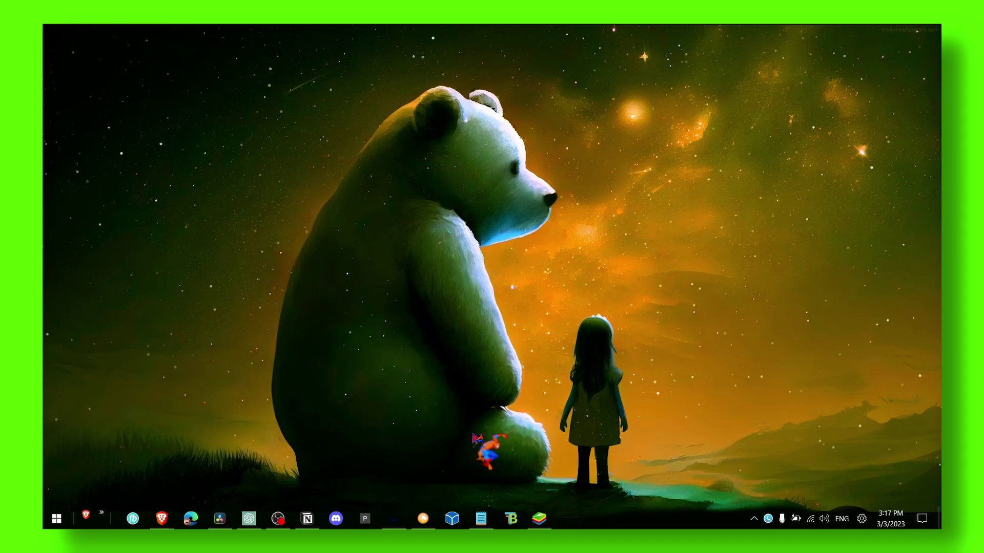
left_click(472, 510)
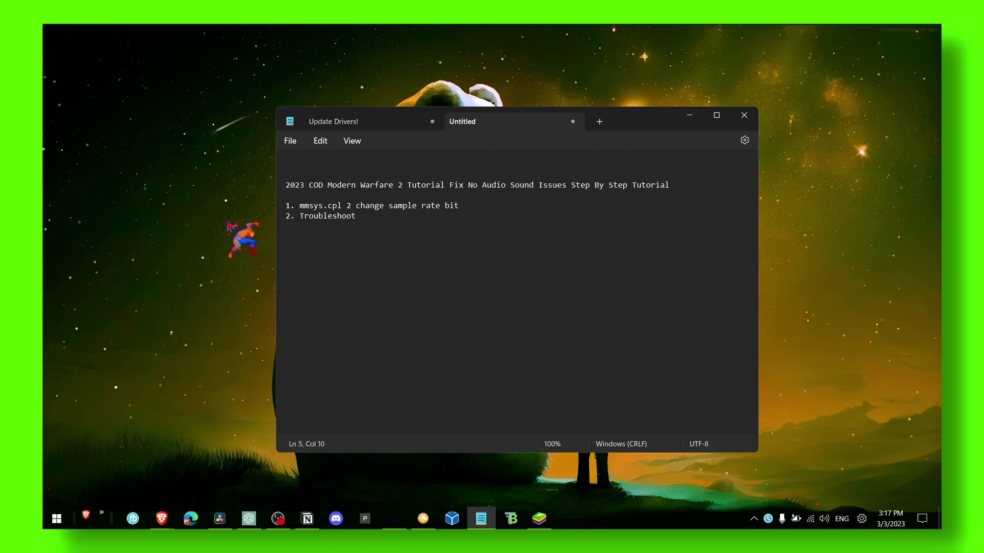
Step: Open the Run dialog and replace the %temp% entry with mmsys.cpl
key("super+r")
left_click_drag(190, 377, 504, 260)
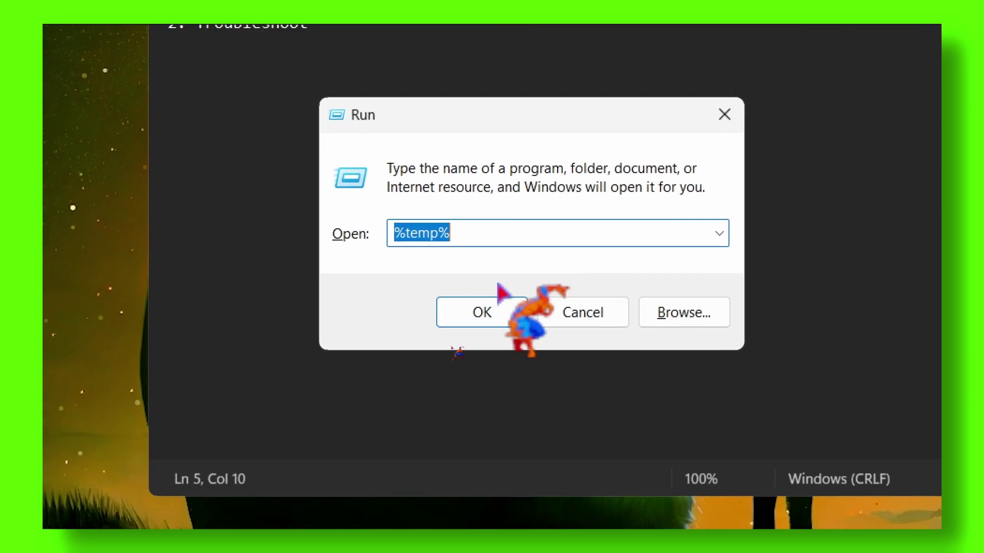
left_click_drag(439, 233, 486, 231)
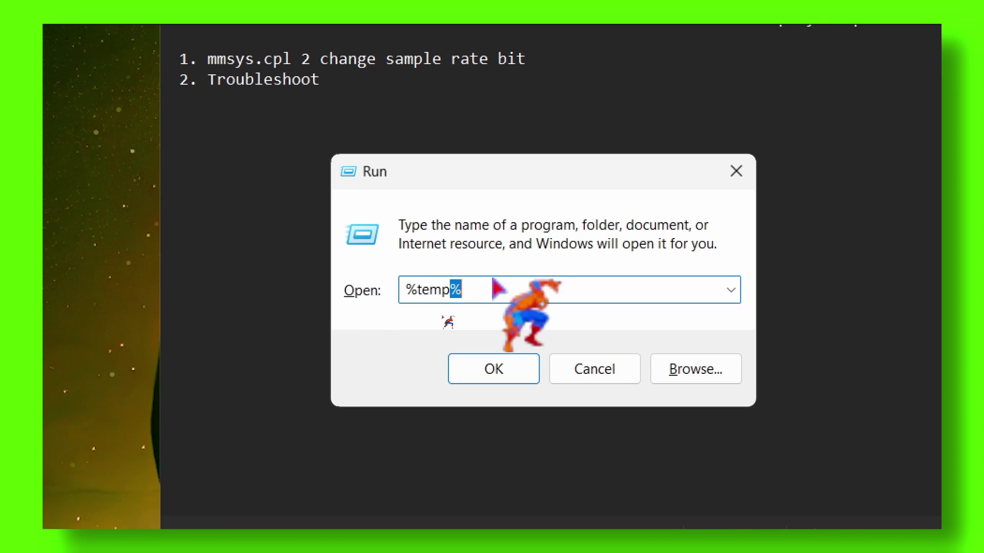
key("BackSpace")
key("BackSpace")
key("BackSpace")
key("BackSpace")
key("BackSpace")
key("BackSpace")
type("mm")
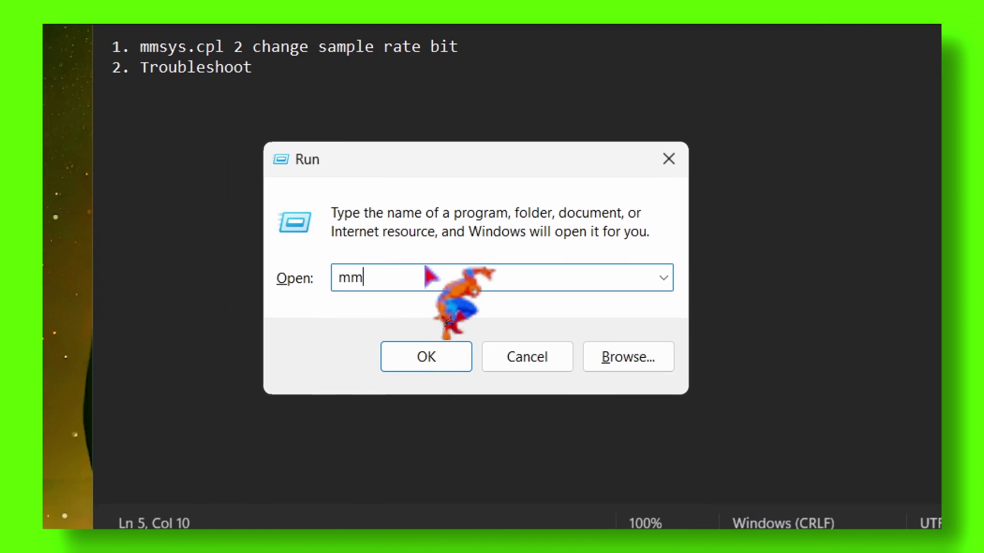
type("sys.cpl")
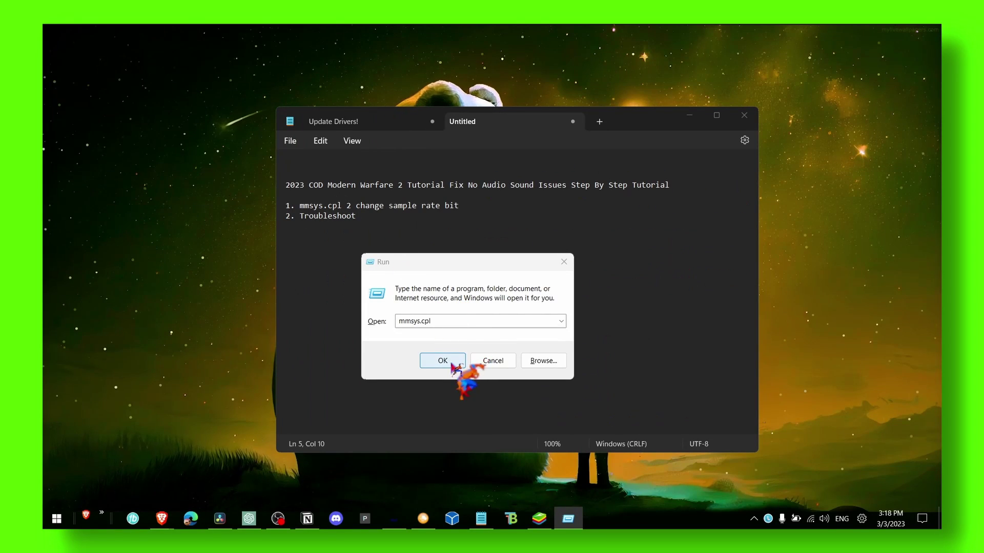
Step: Launch mmsys.cpl and open the Headphones Properties Advanced tab, showing 2 channel, 24 bit, 48000 Hz
left_click(442, 361)
left_click_drag(262, 123, 471, 155)
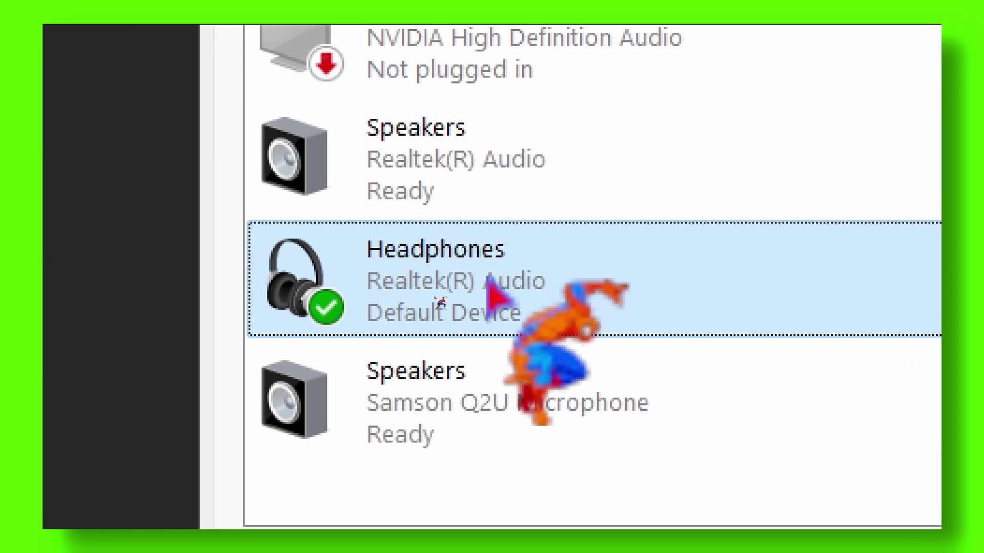
left_click(447, 305)
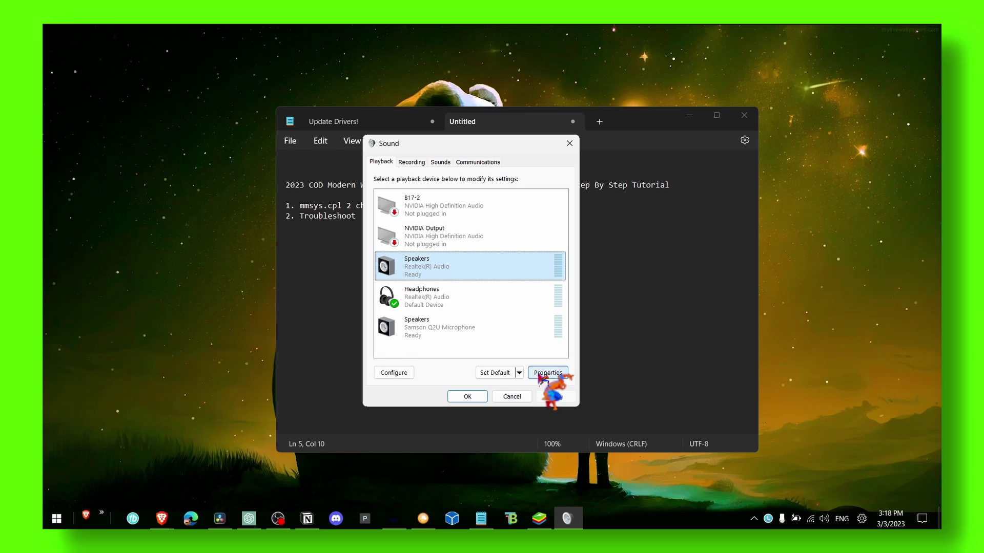
left_click(431, 297)
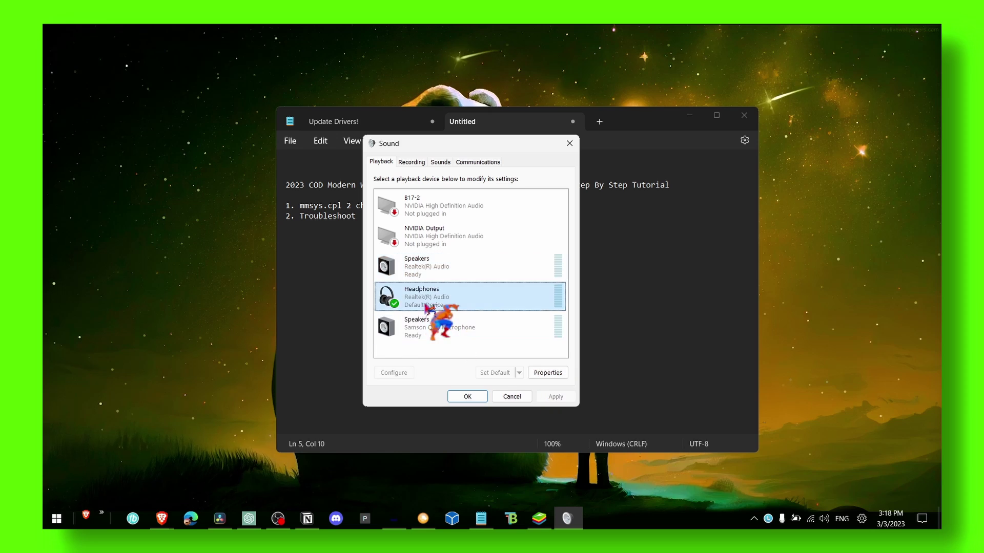
left_click(547, 373)
left_click(449, 204)
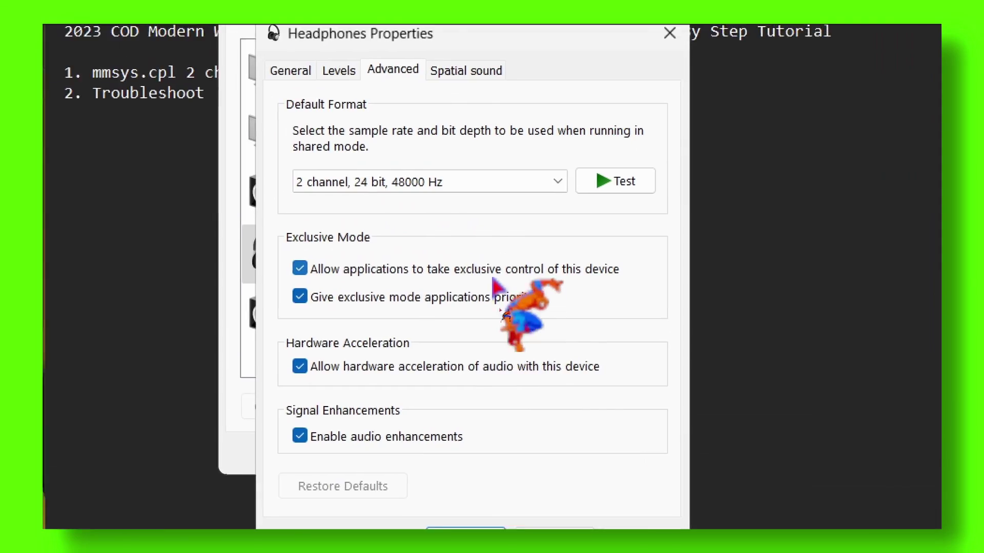
Step: Uncheck exclusive mode, hardware acceleration and audio enhancements for the Headphones
left_click(300, 436)
left_click(299, 366)
left_click(300, 297)
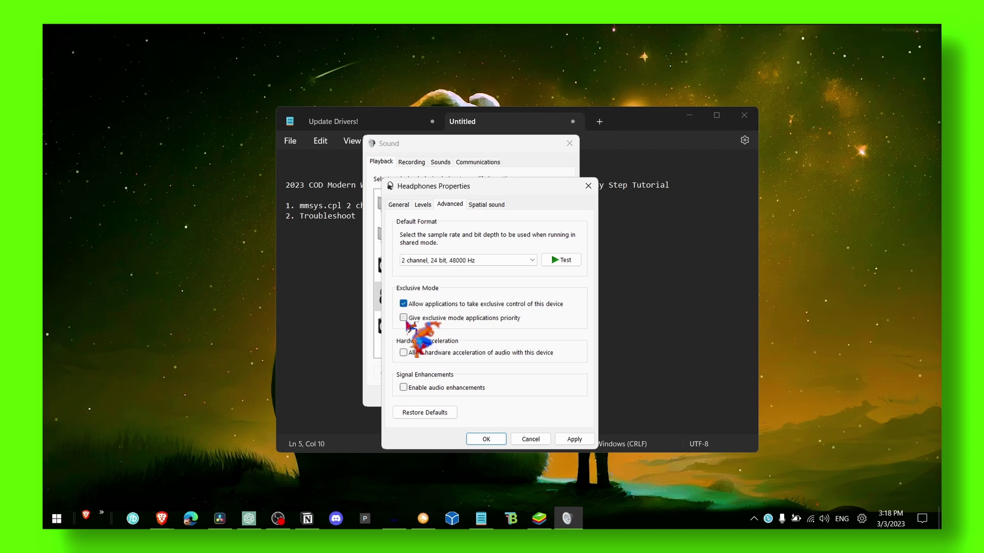
left_click(404, 304)
Step: Set the Headphones default format to 2 channel, 16 bit, 48000 Hz
left_click(458, 260)
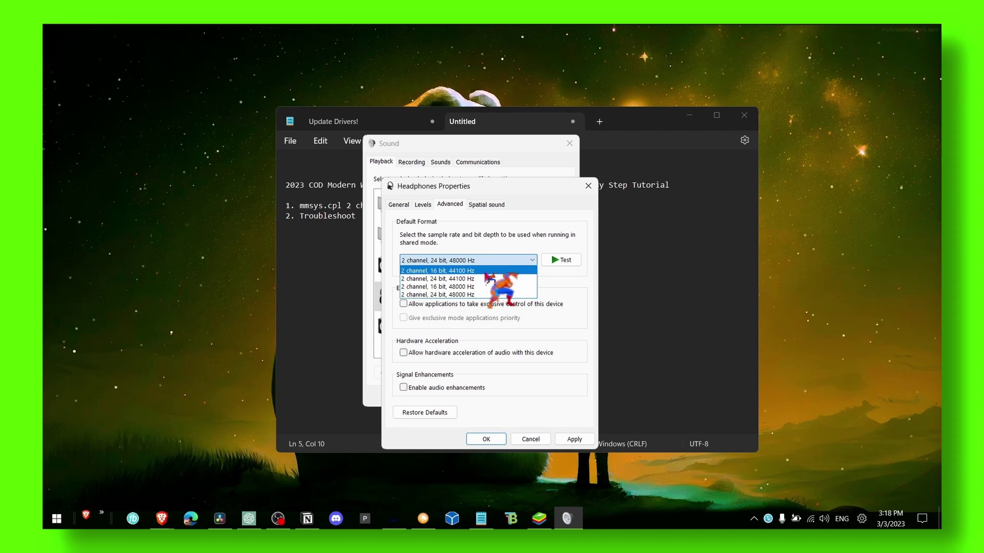
left_click(474, 270)
left_click(471, 260)
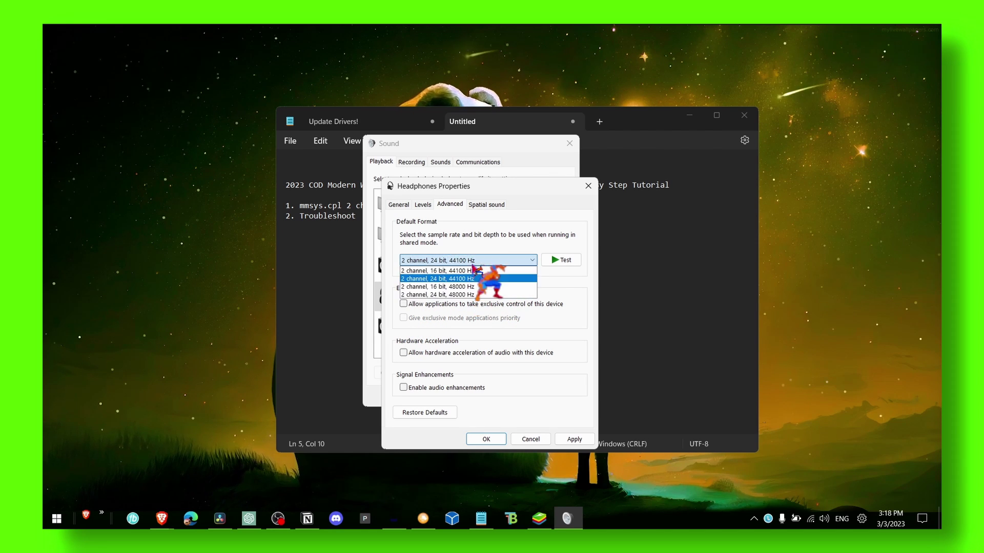
left_click(473, 286)
left_click(472, 261)
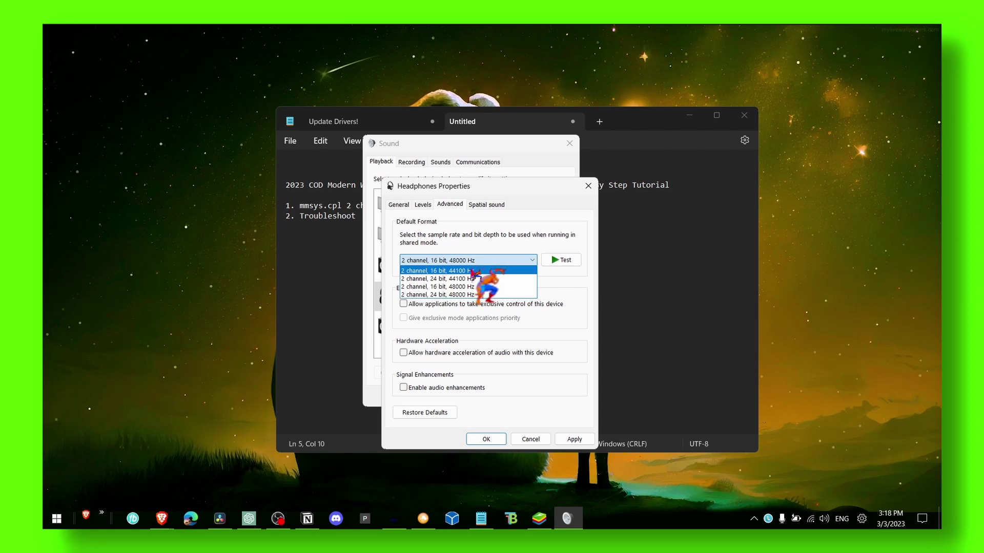
Step: Apply the 2 channel, 24 bit, 44100 Hz format, confirming the device-in-use prompt
left_click(472, 280)
left_click(487, 260)
left_click(576, 439)
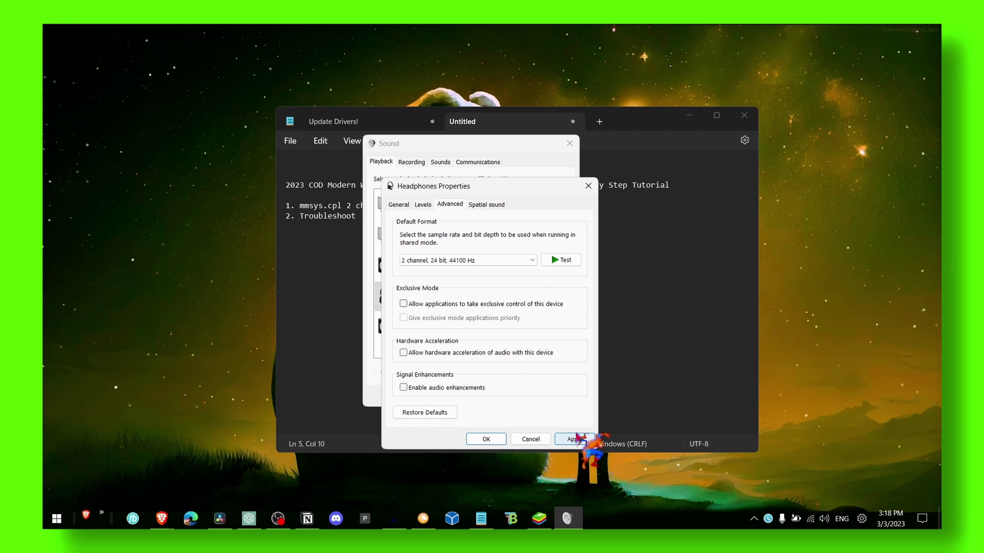
left_click(575, 439)
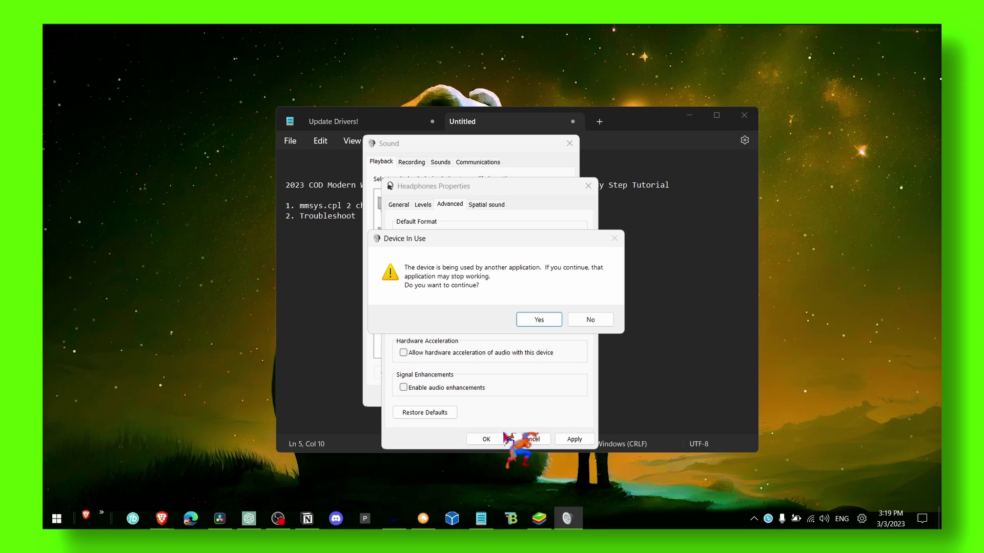
left_click(542, 318)
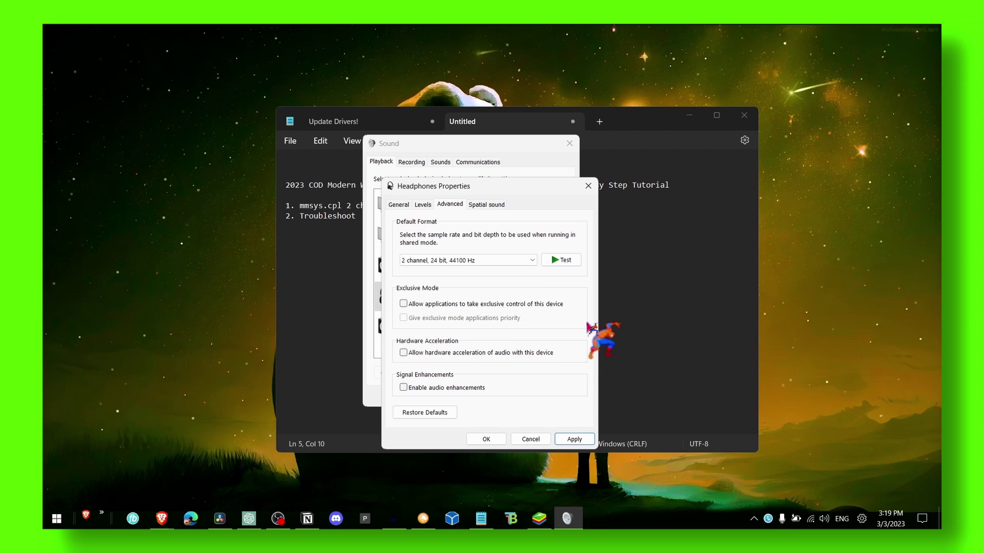
Step: Close Headphones Properties and the Sound control panel
left_click_drag(512, 186, 274, 172)
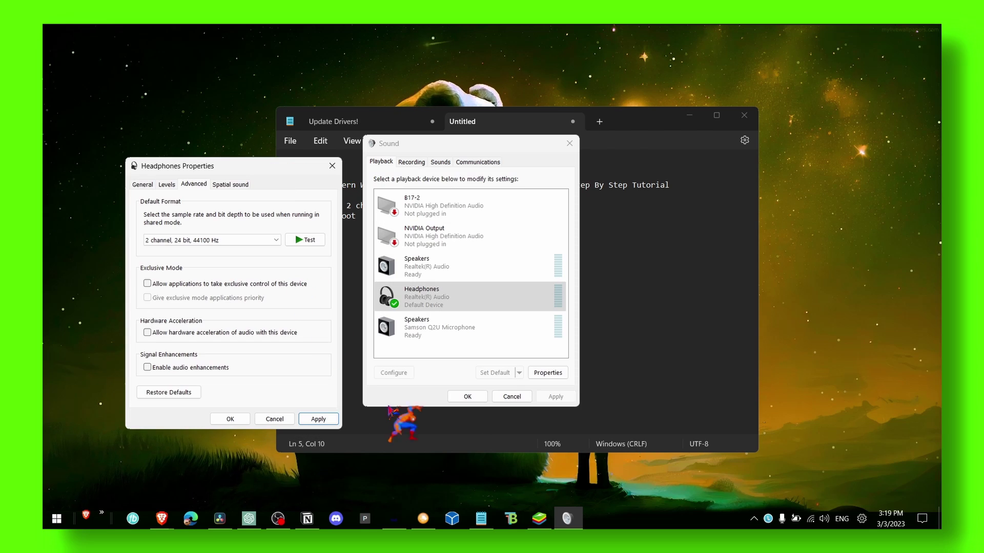
left_click(277, 518)
left_click(871, 31)
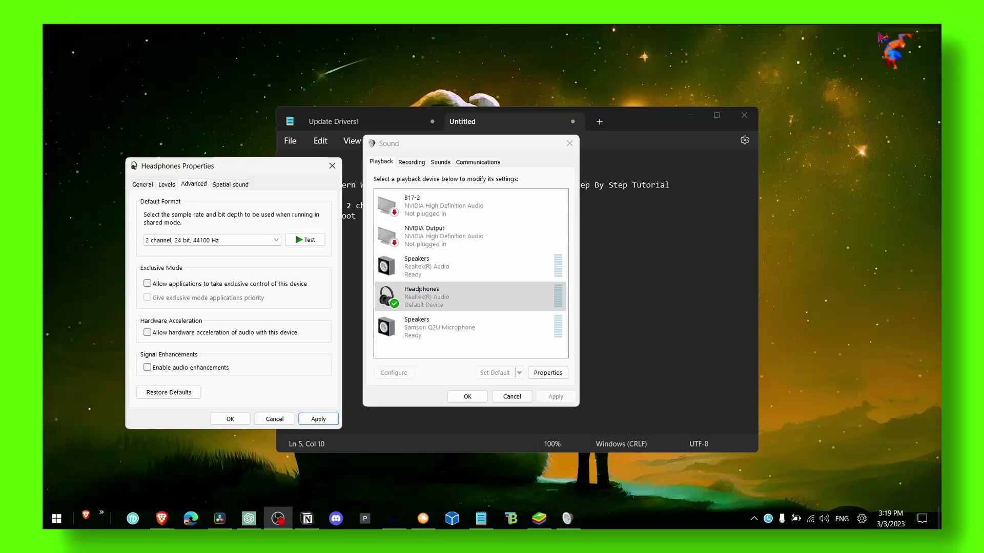
left_click(334, 167)
left_click(547, 373)
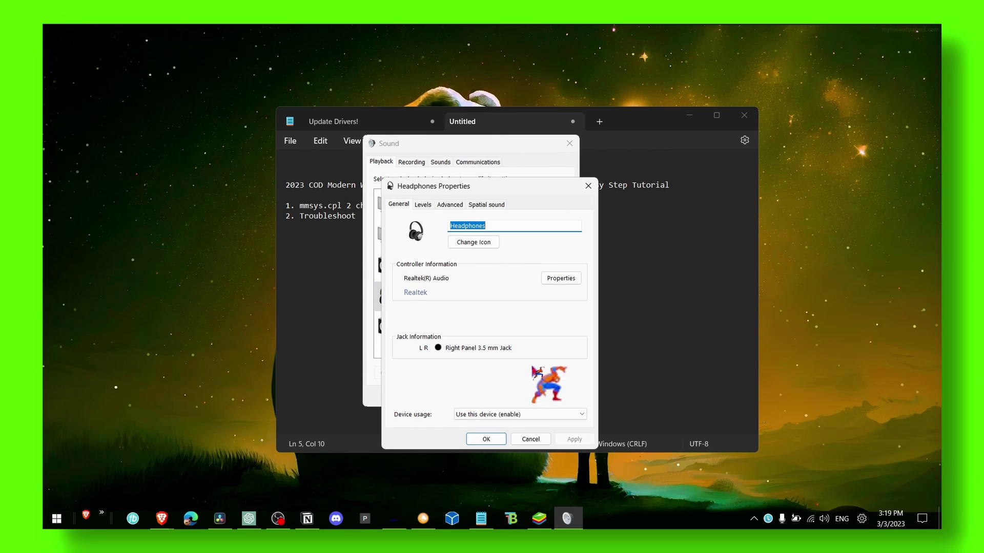
left_click(588, 186)
left_click(415, 162)
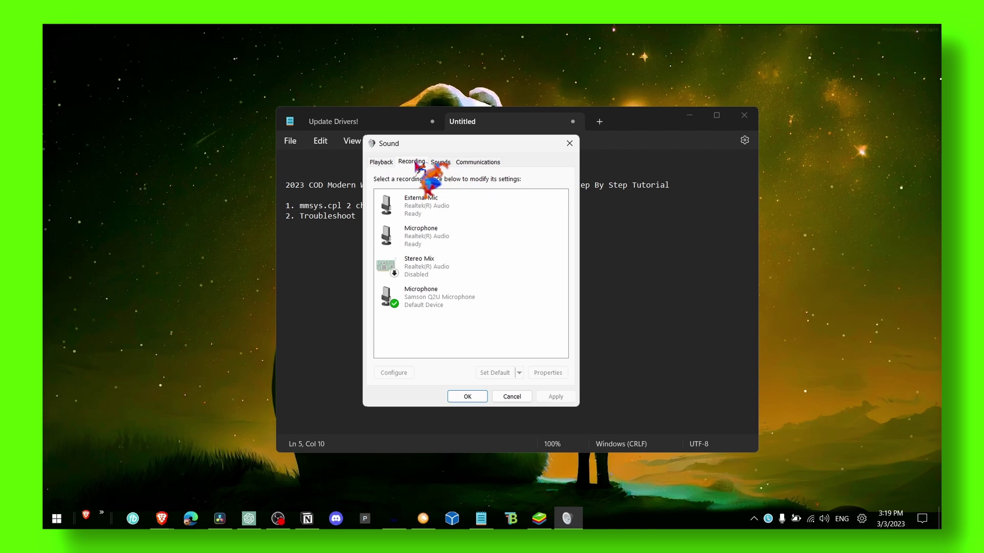
left_click(440, 162)
left_click(381, 162)
left_click(411, 162)
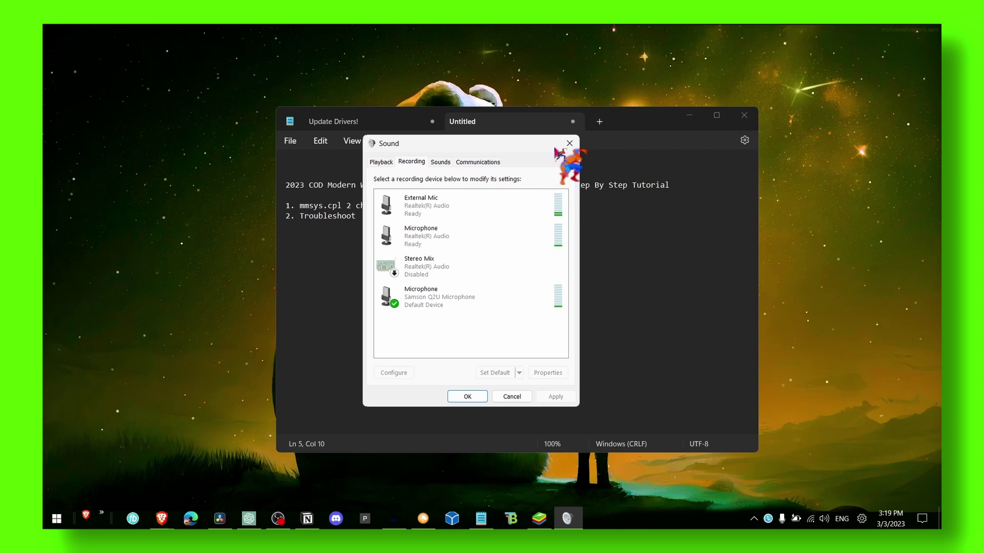
left_click(568, 143)
Step: Minimize the Notepad notes so only the desktop wallpaper shows
left_click(689, 116)
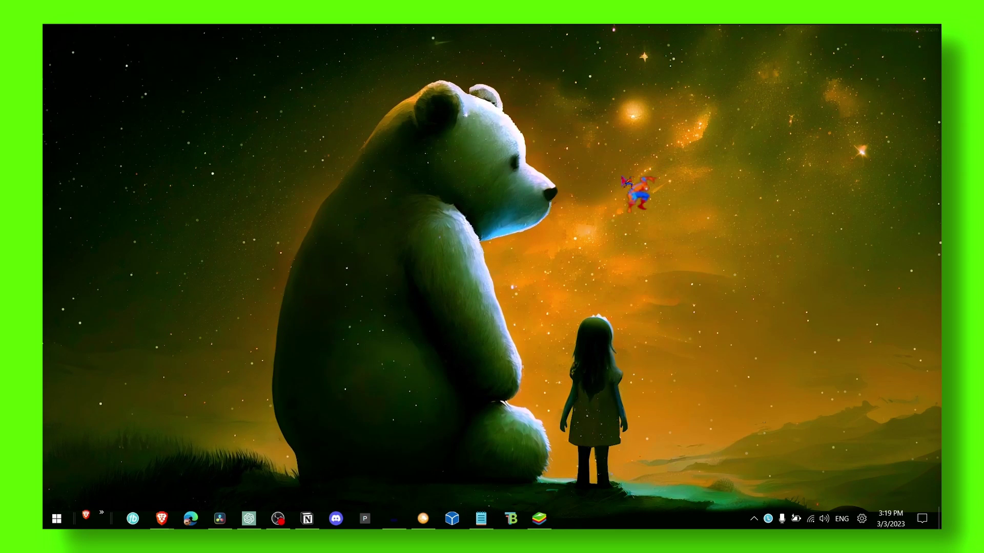